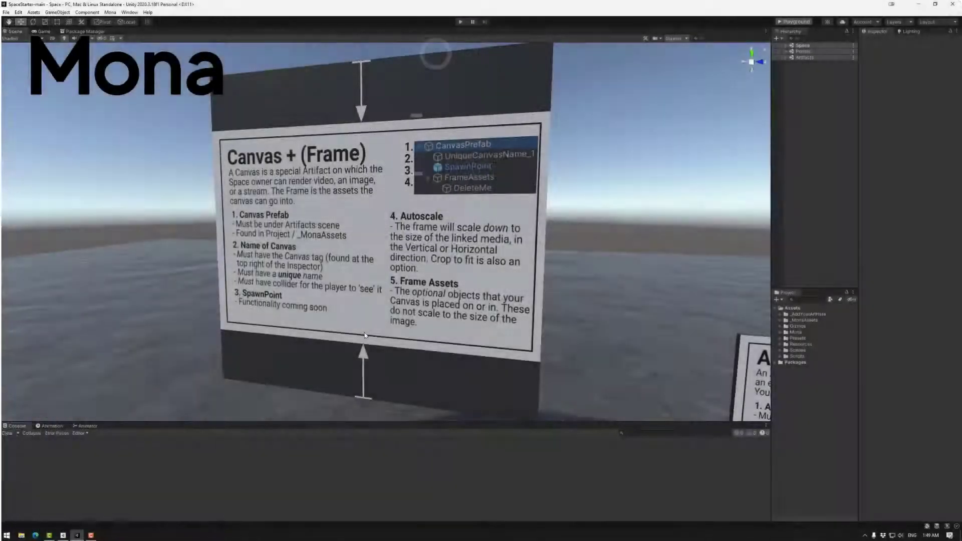
Step: Expand the Artifacts scene in the hierarchy to show the children of the first ArtifactPrefab
{"action": "mouse_move", "coordinate": [378, 316]}
{"action": "right_mouse_down"}
{"action": "mouse_move", "coordinate": [525, 347]}
{"action": "mouse_move", "coordinate": [586, 318]}
{"action": "mouse_move", "coordinate": [355, 327]}
{"action": "mouse_move", "coordinate": [391, 325]}
{"action": "right_mouse_up"}
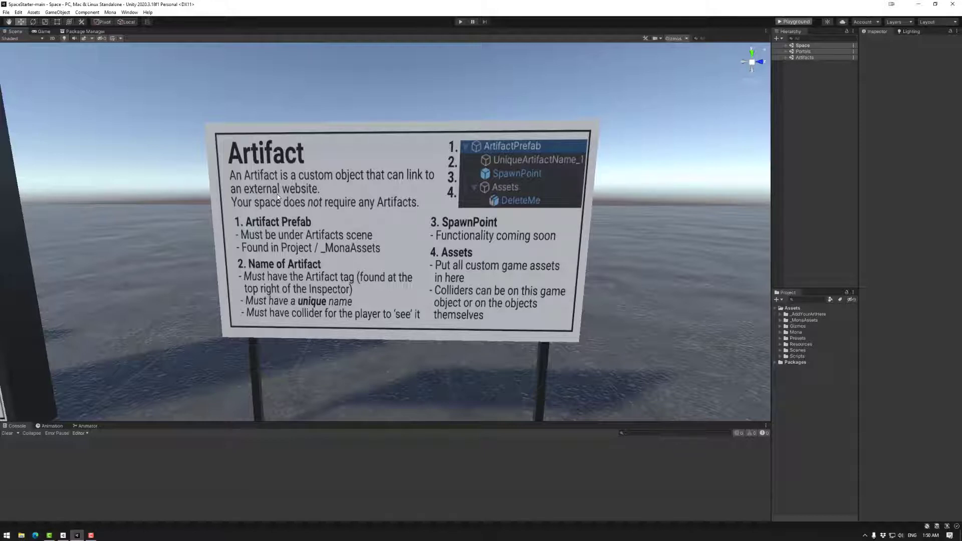
{"action": "left_click", "coordinate": [786, 58]}
{"action": "left_click", "coordinate": [801, 59]}
{"action": "left_click", "coordinate": [804, 63]}
{"action": "key", "text": "Right"}
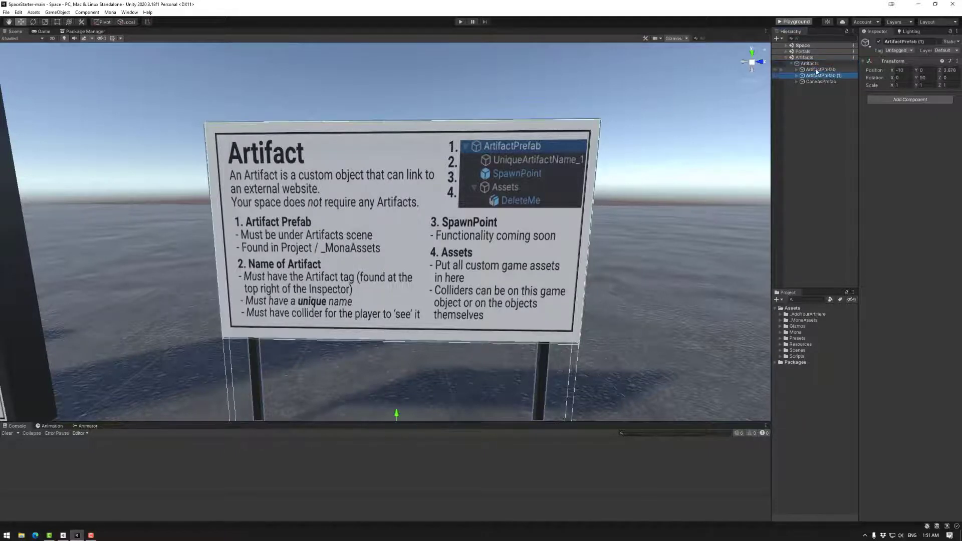
{"action": "left_click", "coordinate": [812, 71]}
{"action": "left_click", "coordinate": [796, 70]}
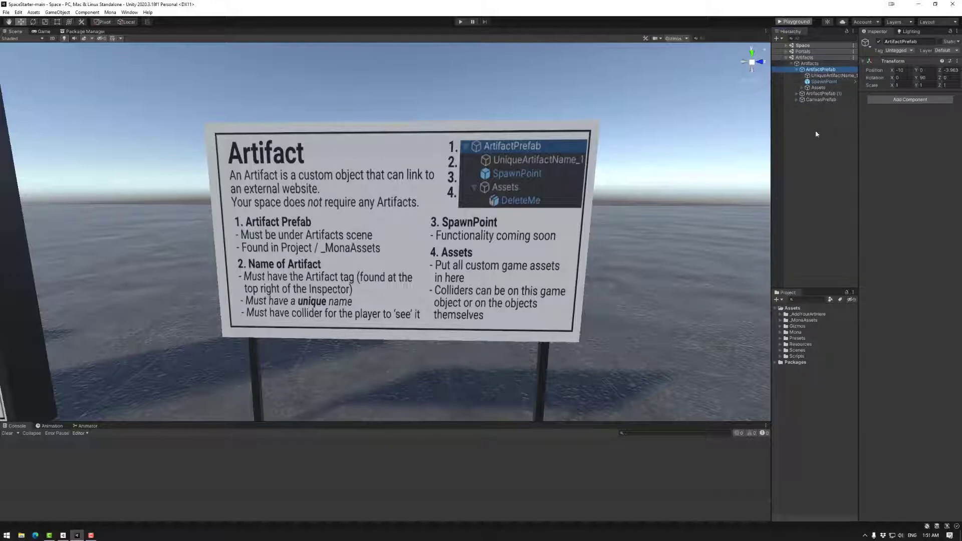
Step: Show the contents of the _MonaAssets project folder, and select the first ArtifactPrefab in the hierarchy
{"action": "left_click", "coordinate": [780, 321]}
{"action": "left_click", "coordinate": [803, 320]}
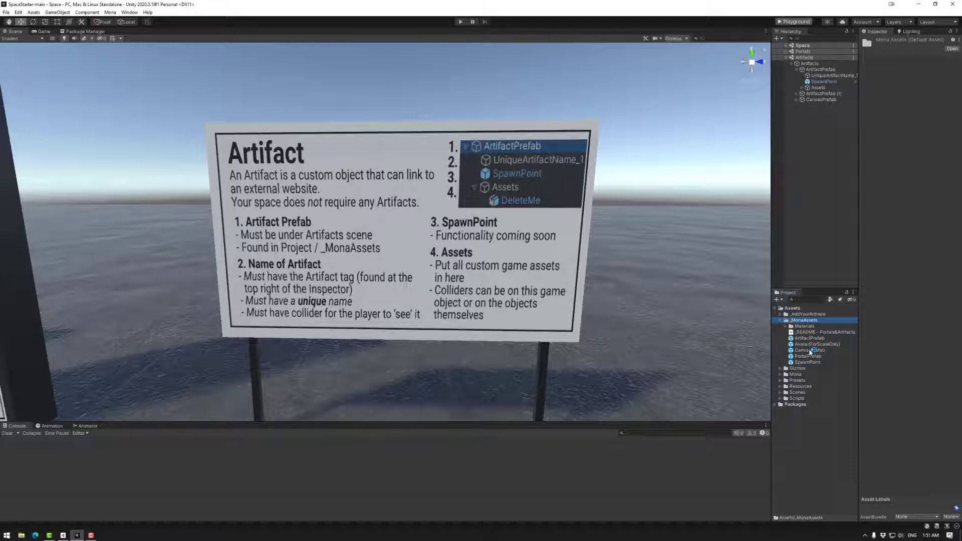
{"action": "left_click", "coordinate": [815, 70]}
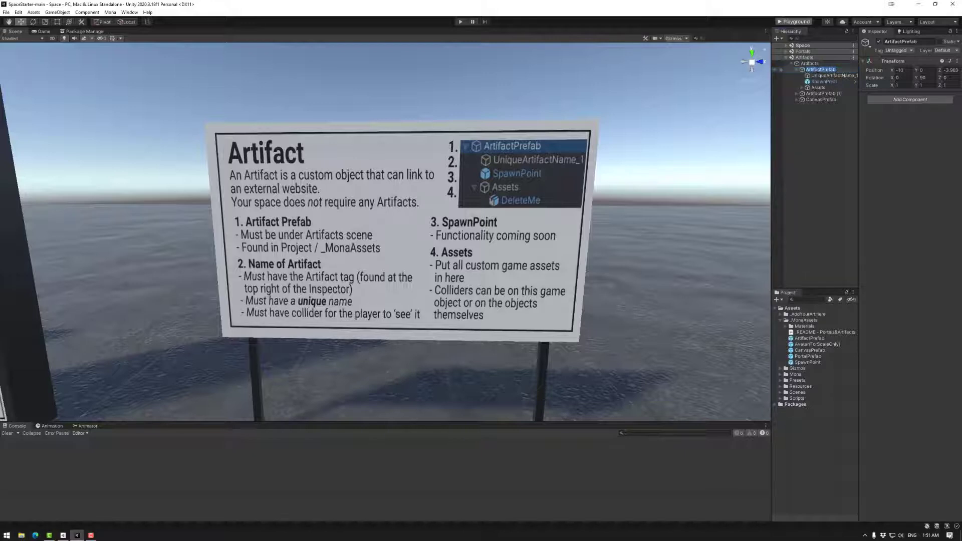
{"action": "left_click", "coordinate": [781, 75]}
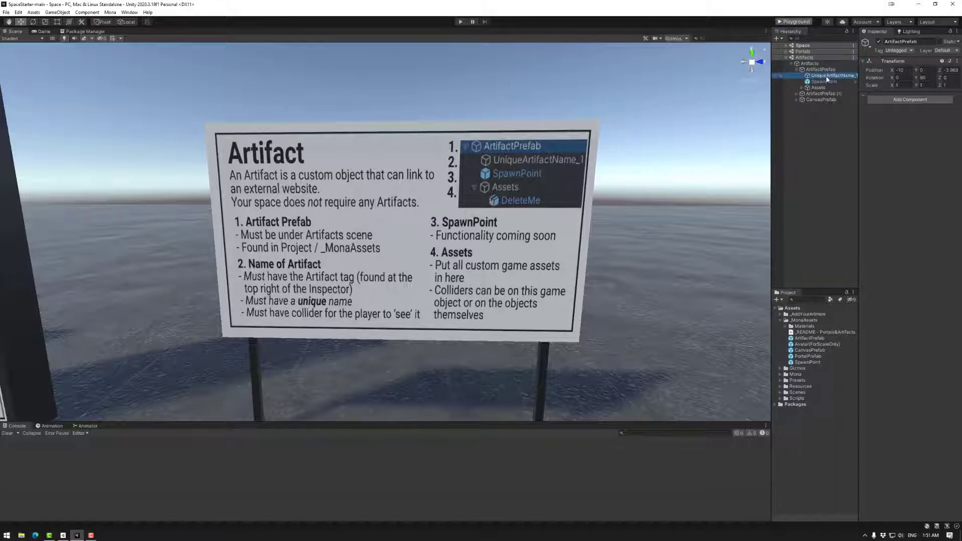
Step: Widen the hierarchy area and choose Artifact as the tag of UniqueArtifactName_1
{"action": "left_click_drag", "start_coordinate": [772, 98], "coordinate": [713, 92]}
{"action": "left_click", "coordinate": [777, 76]}
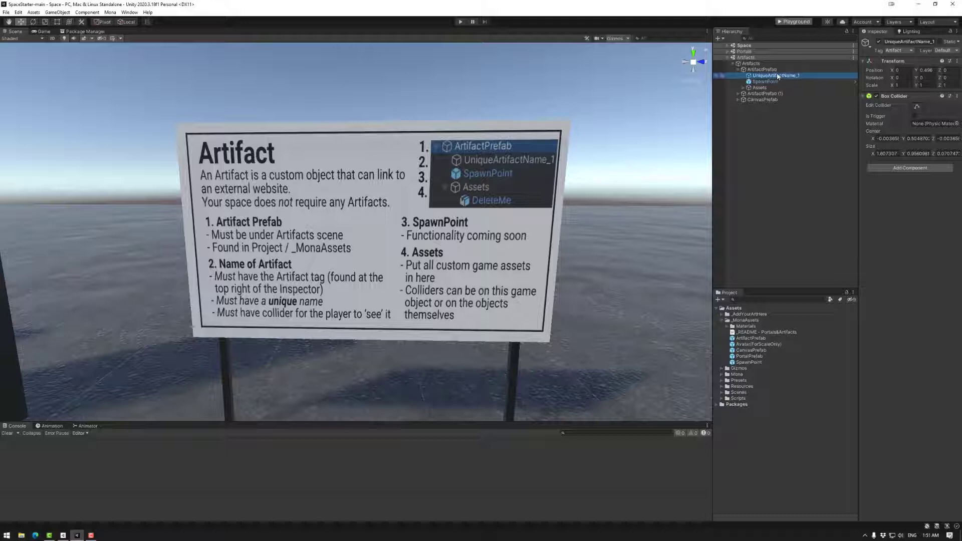
{"action": "left_click", "coordinate": [769, 77]}
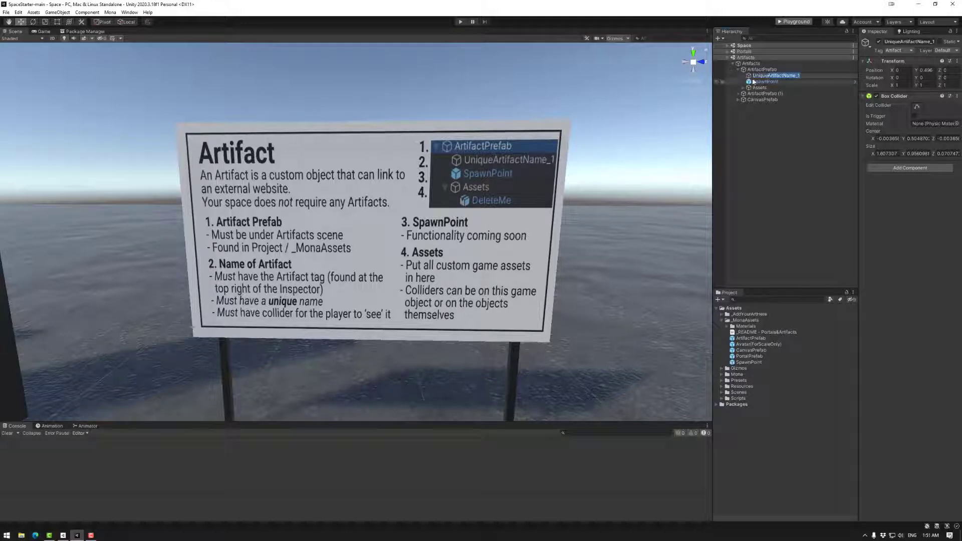
{"action": "left_click", "coordinate": [756, 76]}
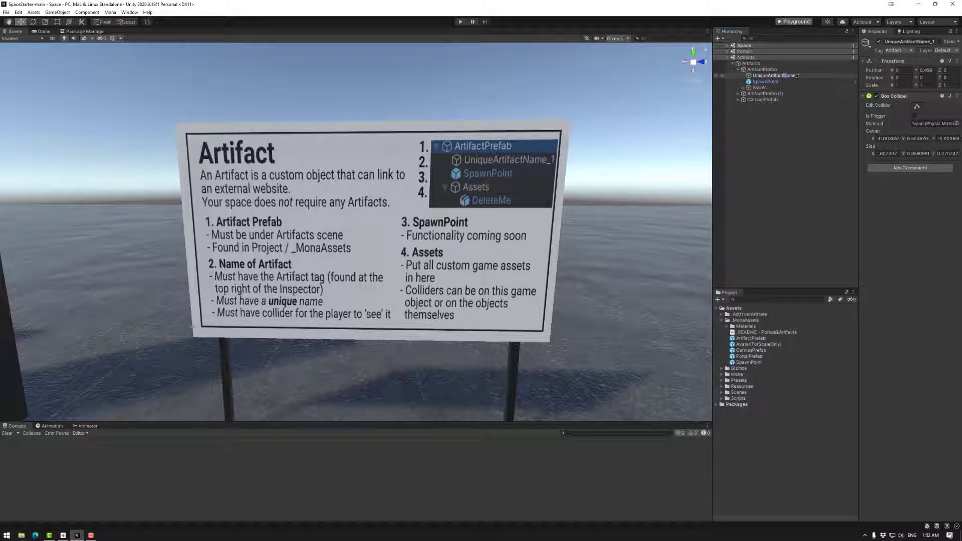
{"action": "left_click", "coordinate": [901, 52]}
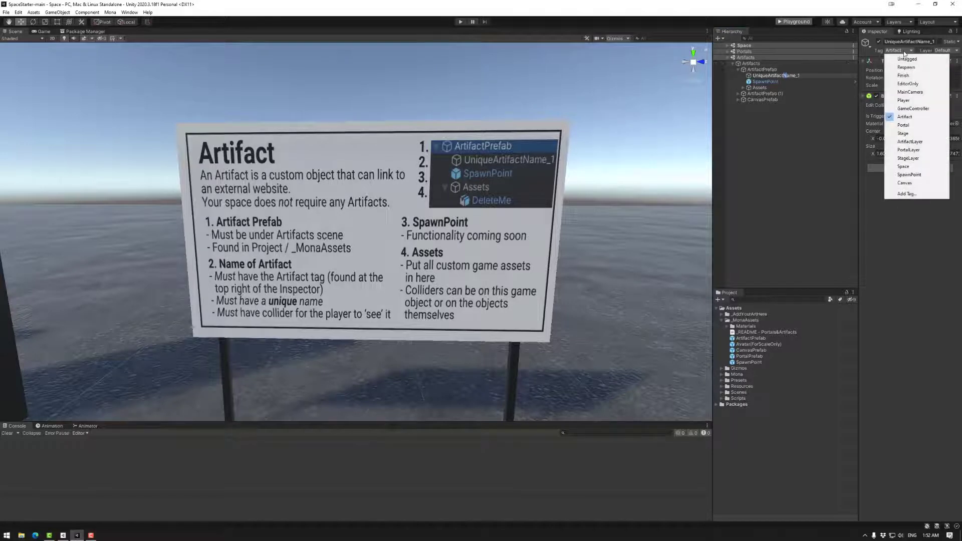
{"action": "left_click", "coordinate": [909, 118]}
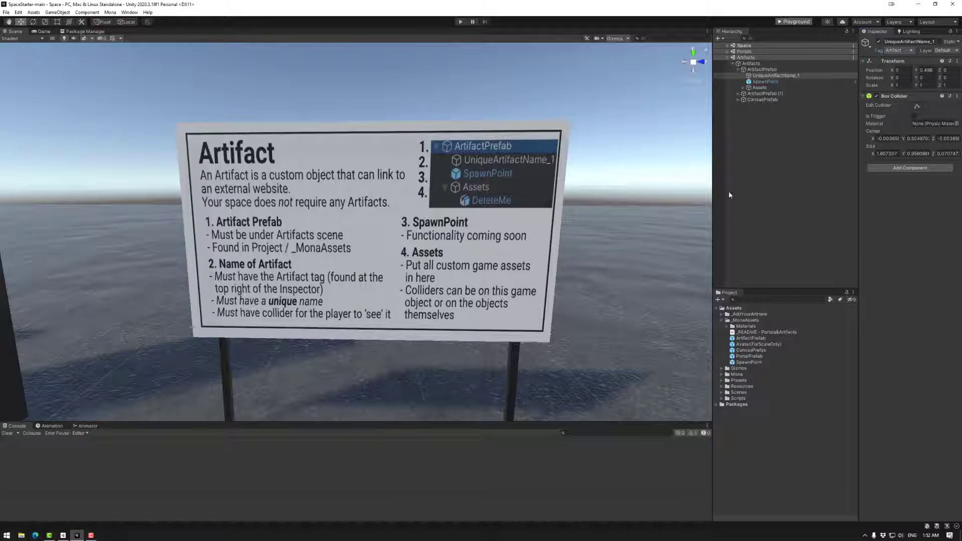
Step: Select the SpawnPoint of the first ArtifactPrefab and view the spawn markers around the signs
{"action": "right_click_drag", "start_coordinate": [417, 315], "coordinate": [370, 191]}
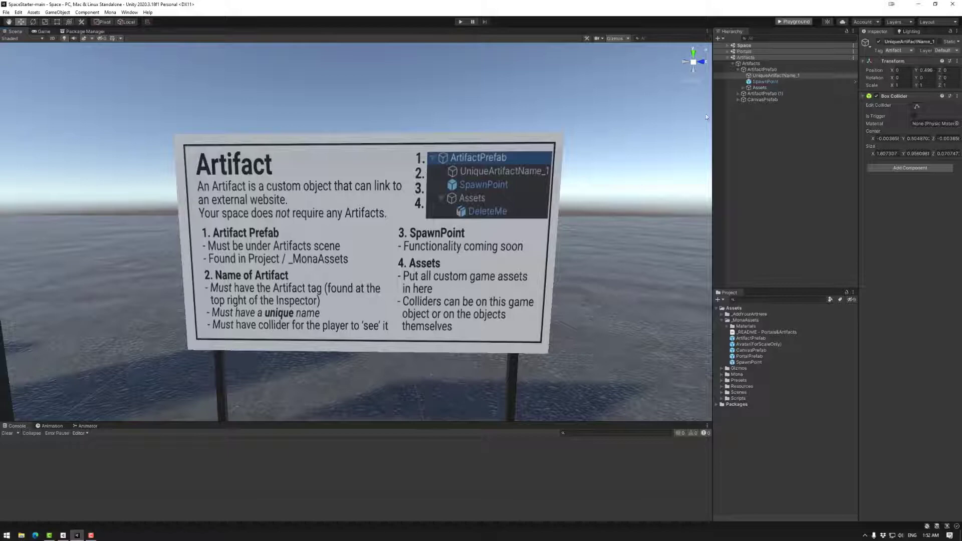
{"action": "left_click", "coordinate": [766, 81]}
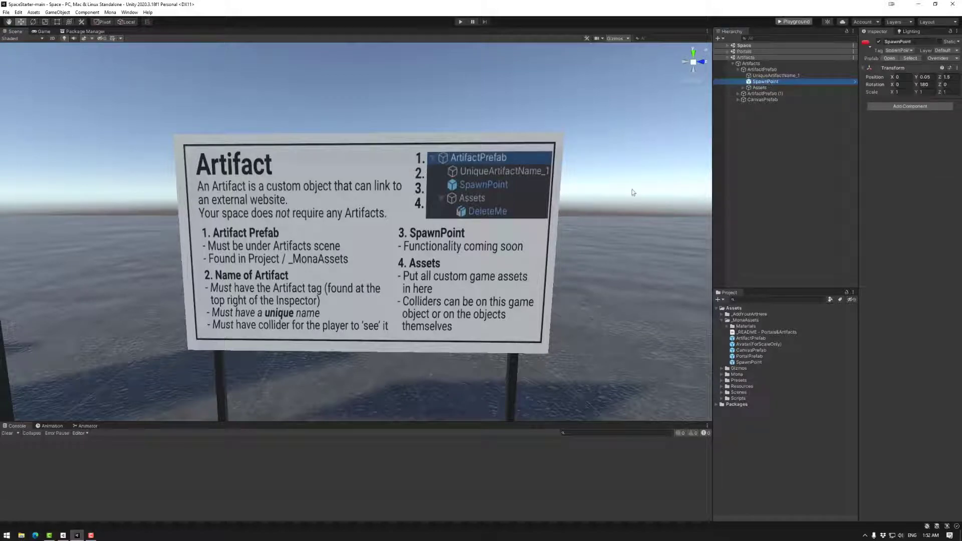
{"action": "right_click_drag", "start_coordinate": [574, 250], "coordinate": [328, 344]}
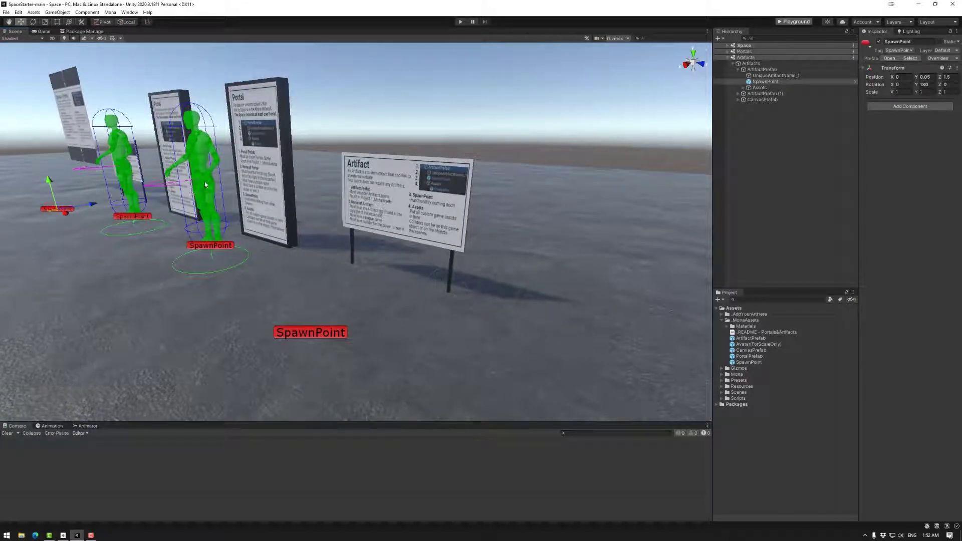
Step: Locate the SpawnPoint of ArtifactPrefab (1) in the scene, switching the scene gizmos off and back on
{"action": "left_click", "coordinate": [110, 24]}
{"action": "left_click", "coordinate": [763, 94]}
{"action": "left_click", "coordinate": [739, 93]}
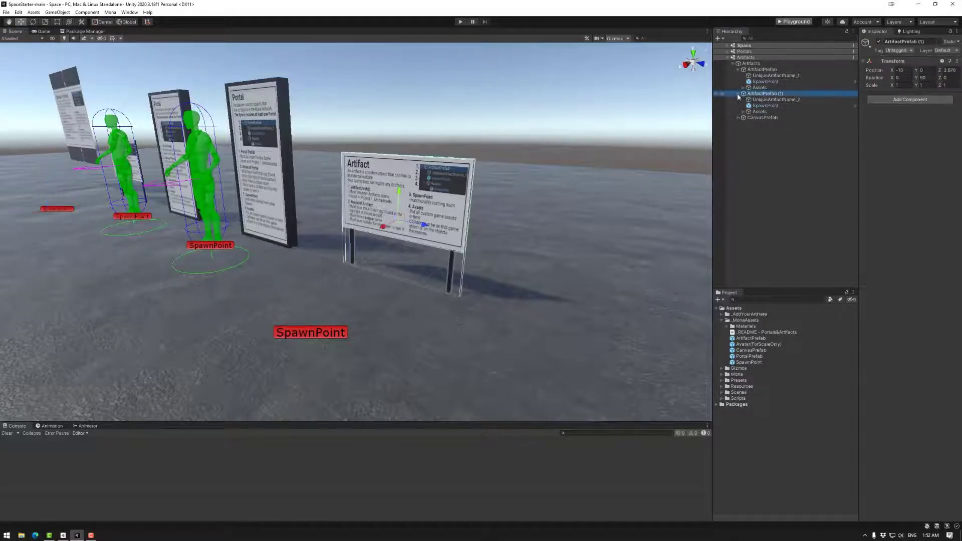
{"action": "left_click", "coordinate": [766, 106]}
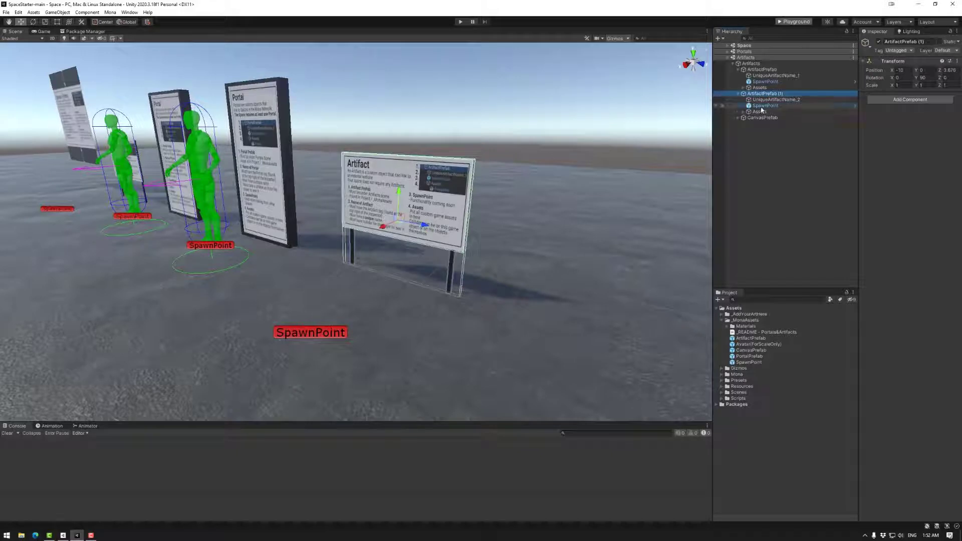
{"action": "left_click", "coordinate": [123, 22]}
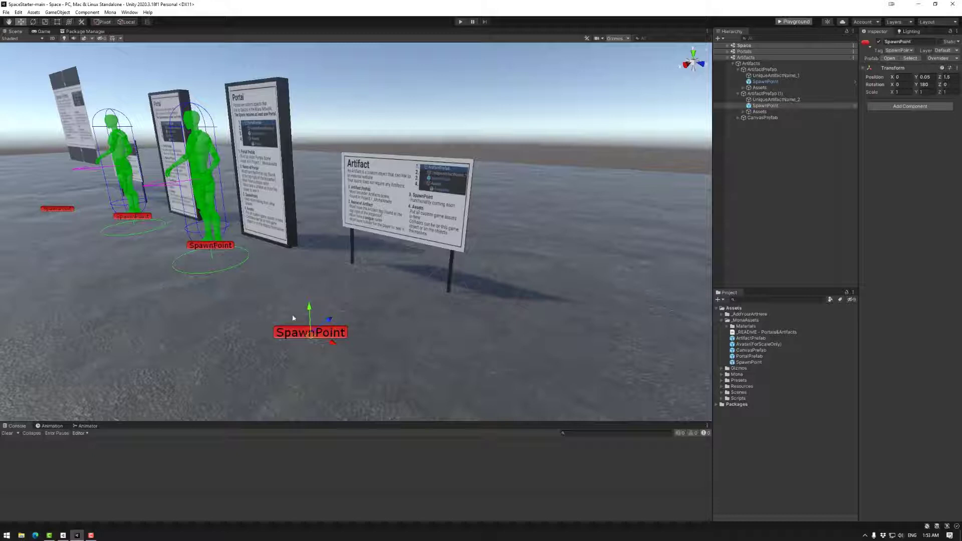
{"action": "left_click", "coordinate": [617, 40]}
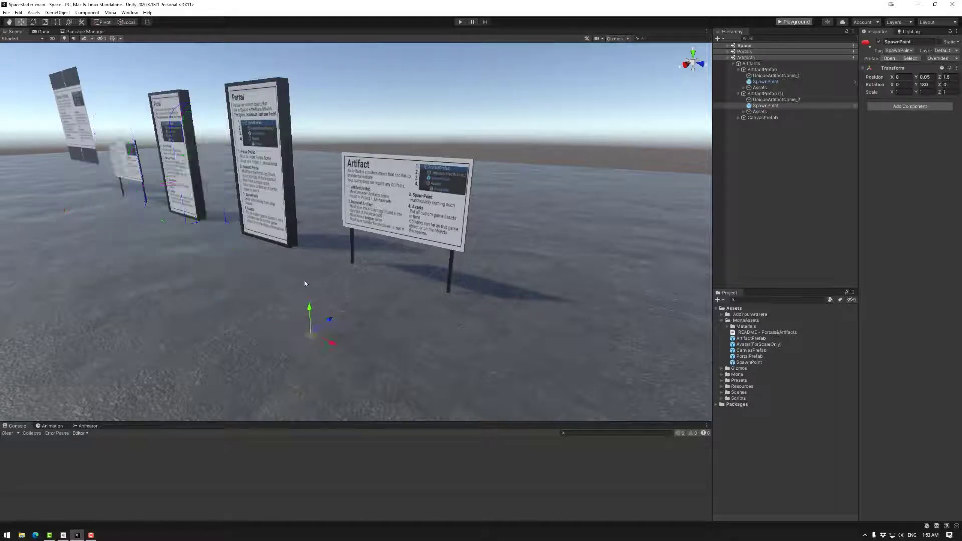
{"action": "left_click", "coordinate": [616, 38]}
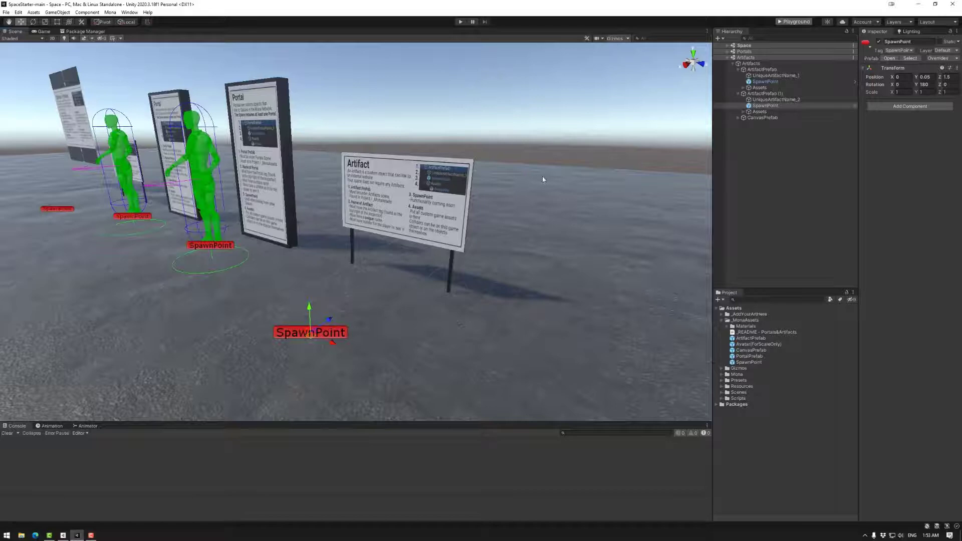
Step: Inspect the Assets group of ArtifactPrefab (1), its DeleteMe child with the Box Collider, and UniqueArtifactName_2
{"action": "key", "text": "w"}
{"action": "mouse_move", "coordinate": [462, 275]}
{"action": "right_mouse_down"}
{"action": "mouse_move", "coordinate": [401, 276]}
{"action": "mouse_move", "coordinate": [467, 278]}
{"action": "right_mouse_up"}
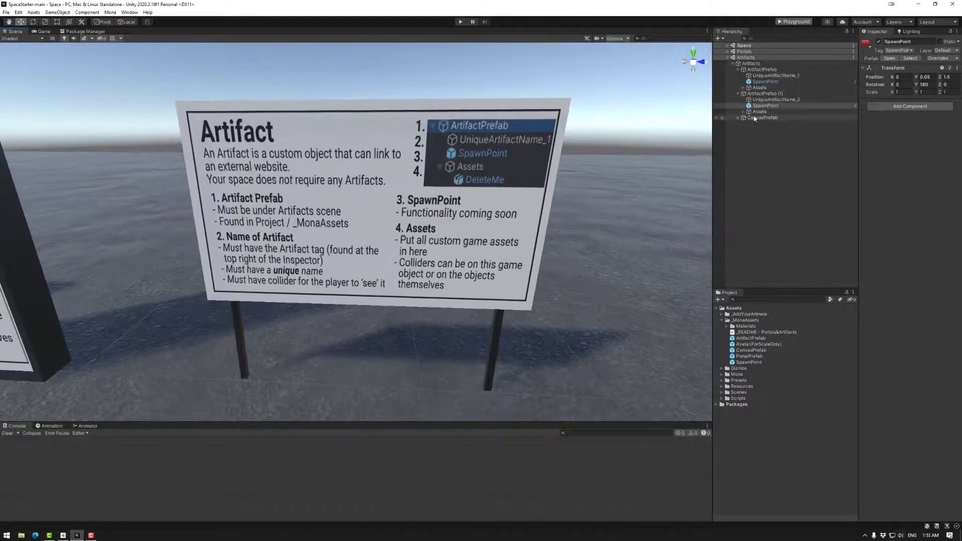
{"action": "left_click", "coordinate": [759, 111]}
{"action": "left_click", "coordinate": [743, 112]}
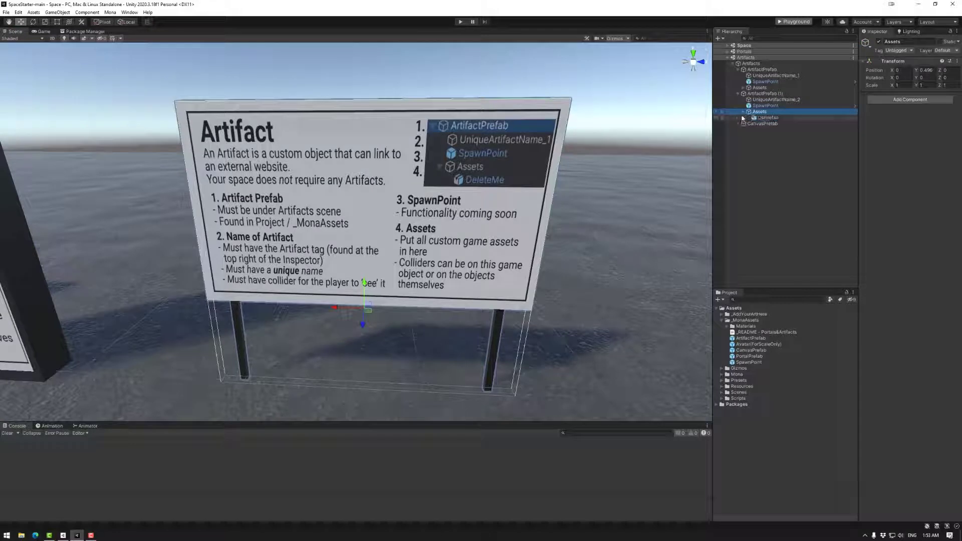
{"action": "left_click", "coordinate": [768, 118]}
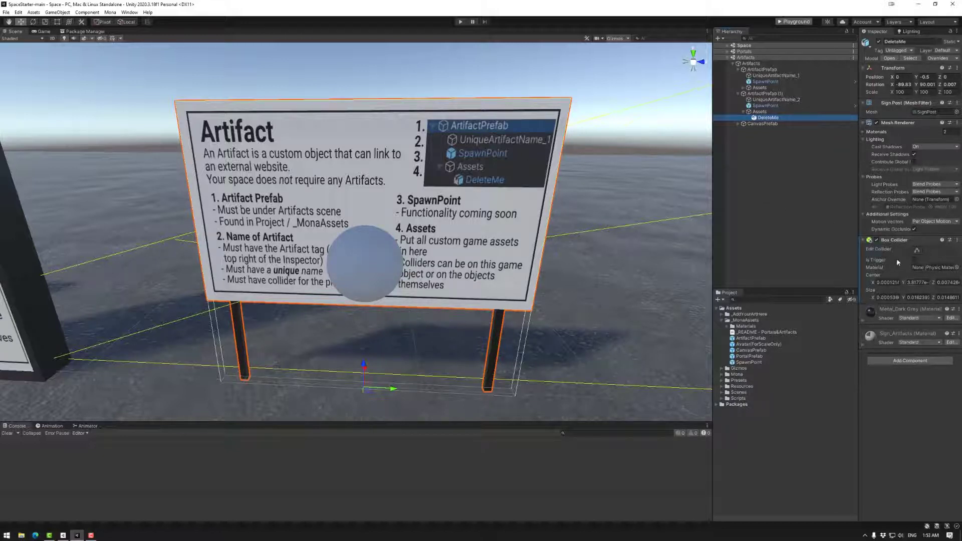
{"action": "left_click", "coordinate": [759, 112]}
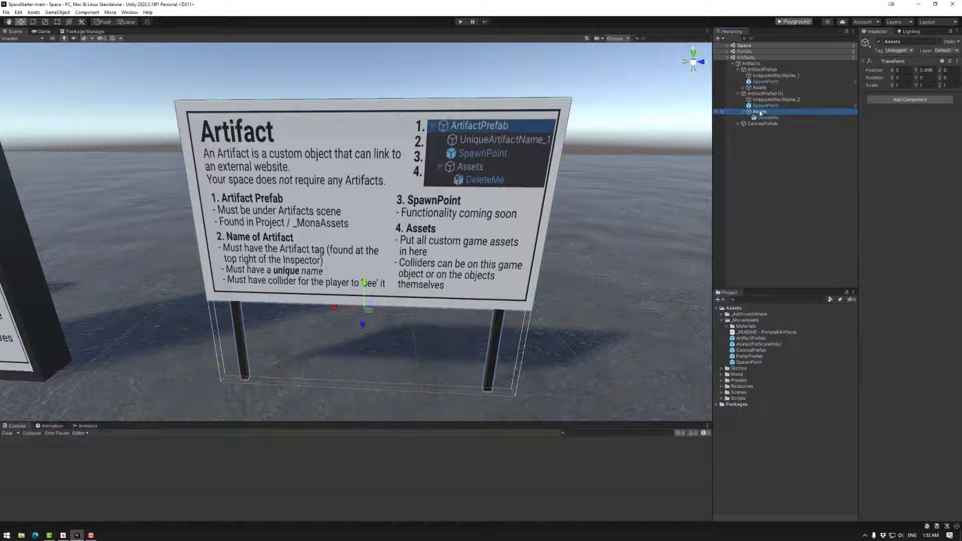
{"action": "left_click", "coordinate": [763, 118]}
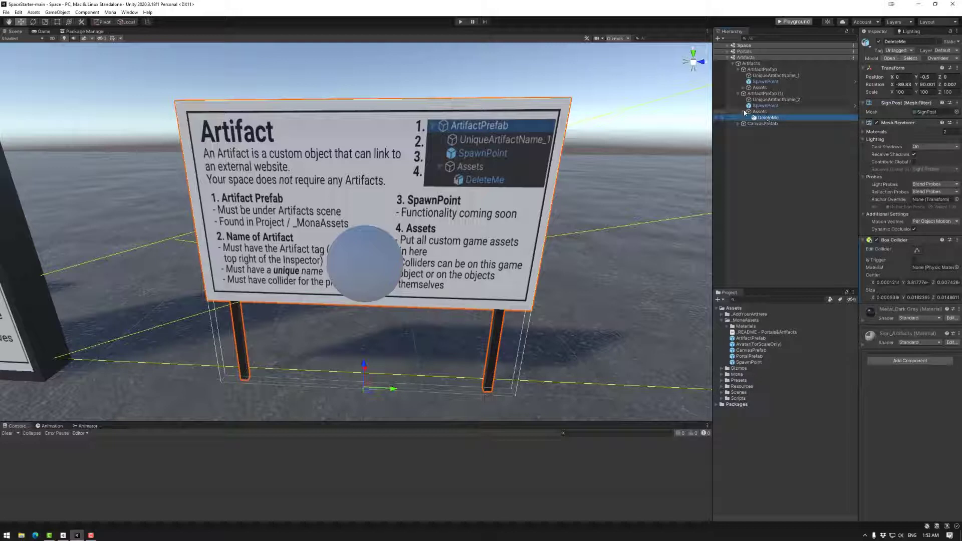
{"action": "left_click", "coordinate": [743, 111]}
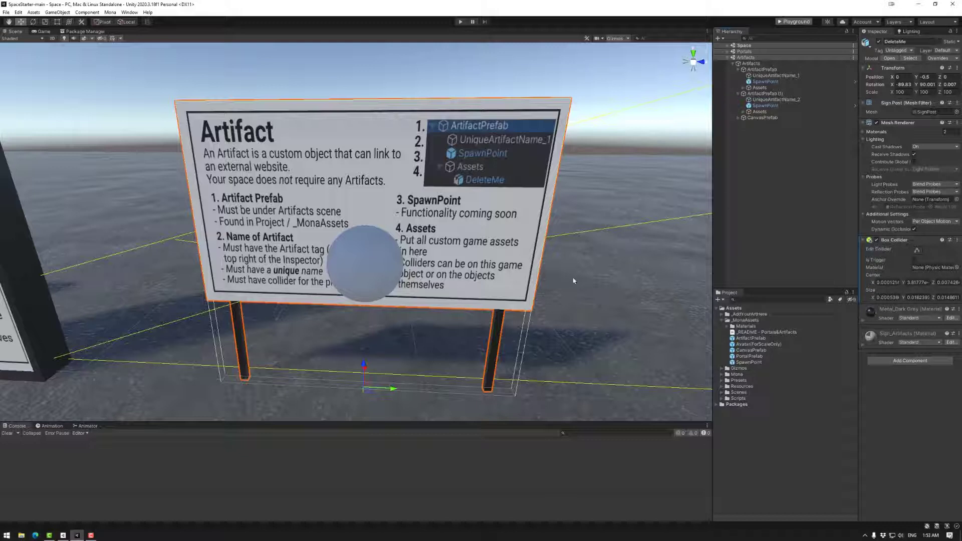
{"action": "left_click", "coordinate": [763, 94]}
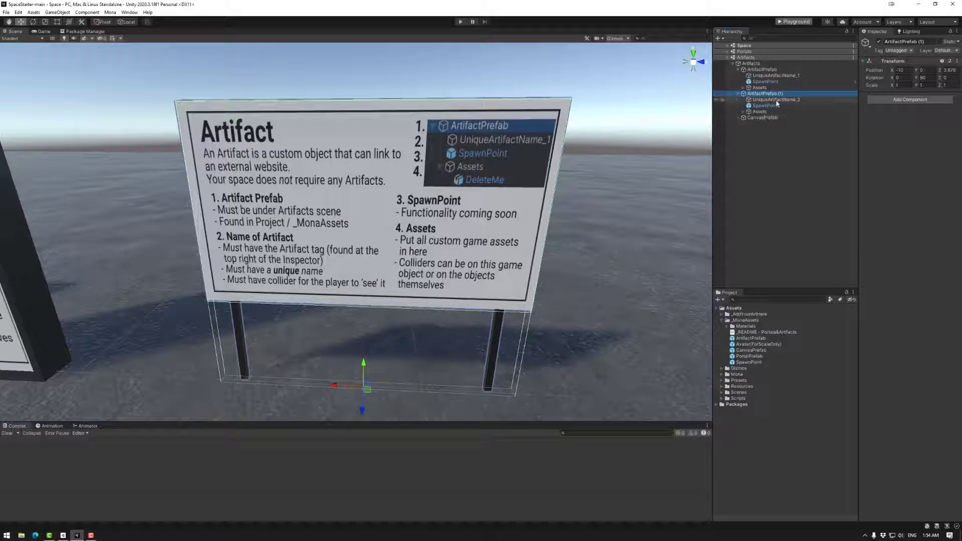
{"action": "left_click", "coordinate": [777, 100]}
Step: View the Canvas sign, expand CanvasPrefab in the hierarchy and inspect its UniqueCanvasName_1 object
{"action": "right_click_drag", "start_coordinate": [576, 280], "coordinate": [564, 246]}
{"action": "left_click_drag", "start_coordinate": [563, 246], "coordinate": [472, 299], "text": "alt"}
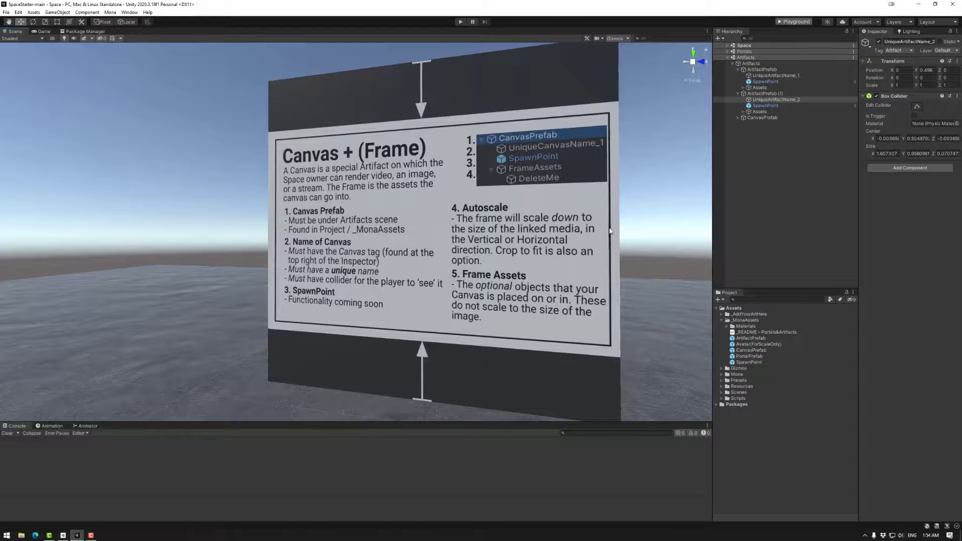
{"action": "left_click", "coordinate": [738, 118]}
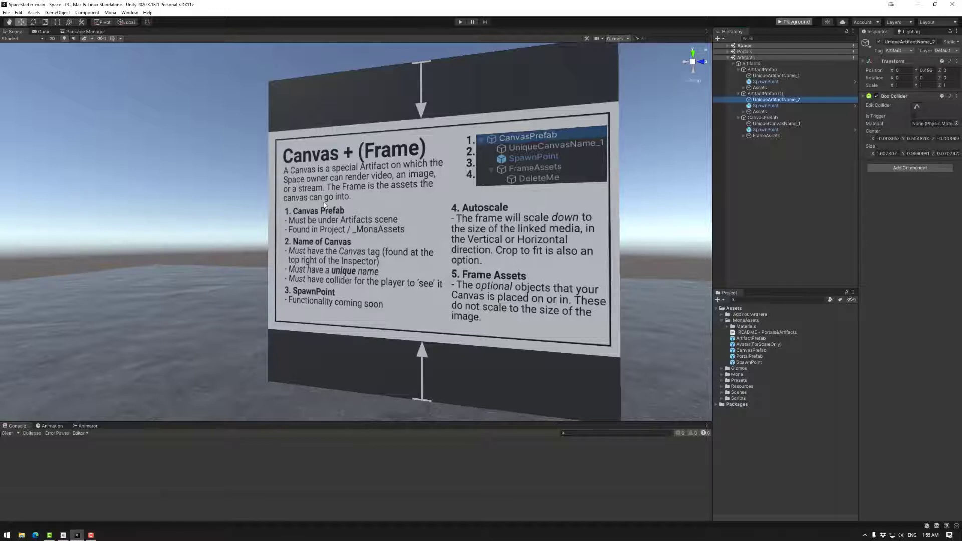
{"action": "left_click", "coordinate": [764, 118]}
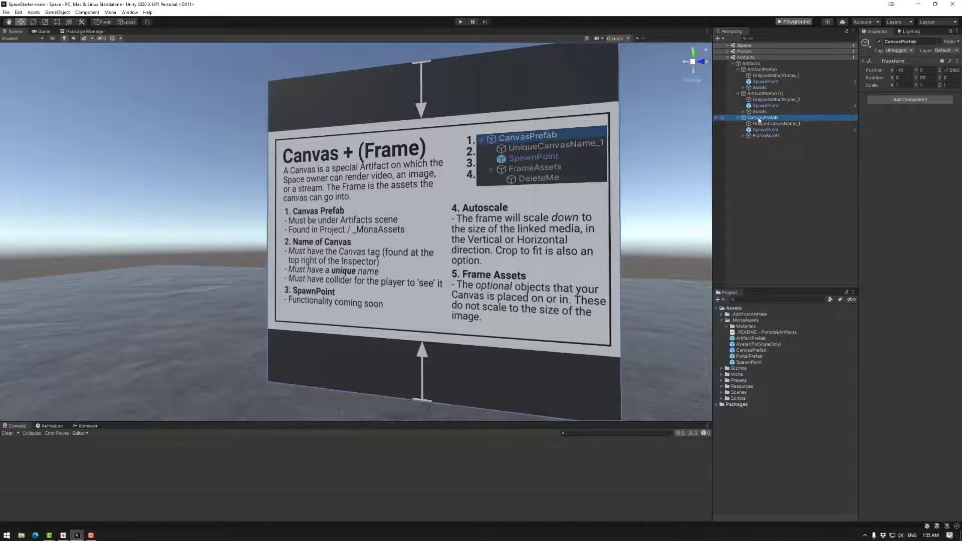
{"action": "left_click", "coordinate": [766, 124]}
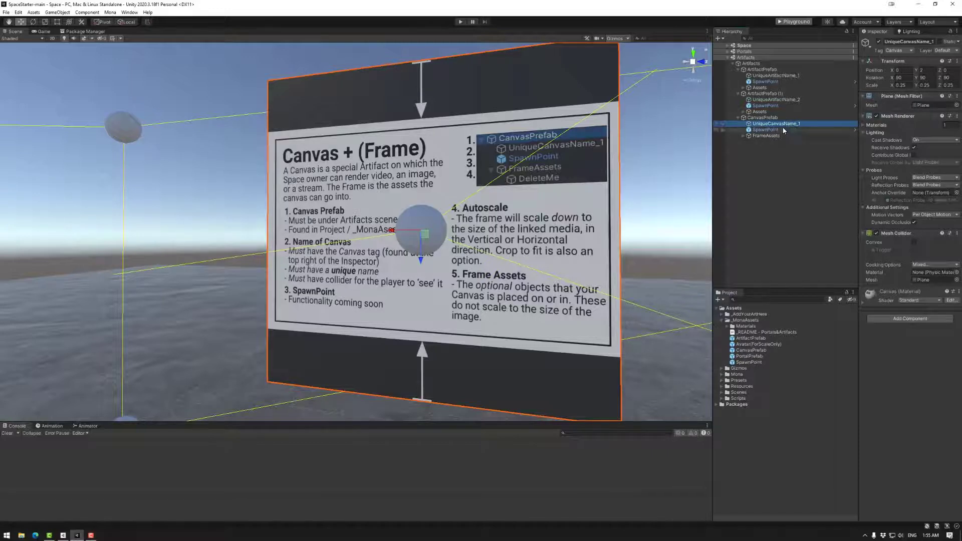
Step: Select the SpawnPoint of CanvasPrefab and look at its surroundings in front of the Canvas sign
{"action": "left_click", "coordinate": [765, 129]}
{"action": "key", "text": "f"}
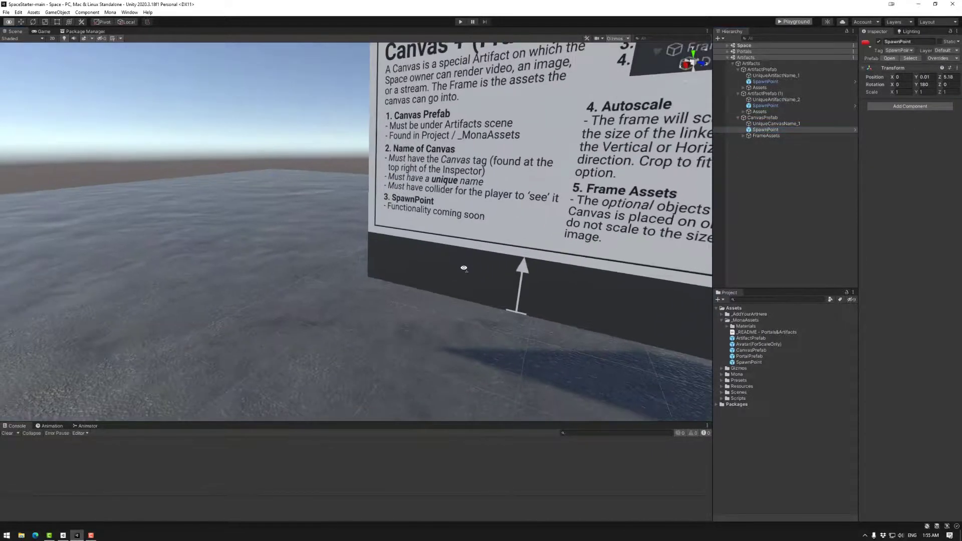
{"action": "right_click_drag", "start_coordinate": [464, 268], "coordinate": [551, 253]}
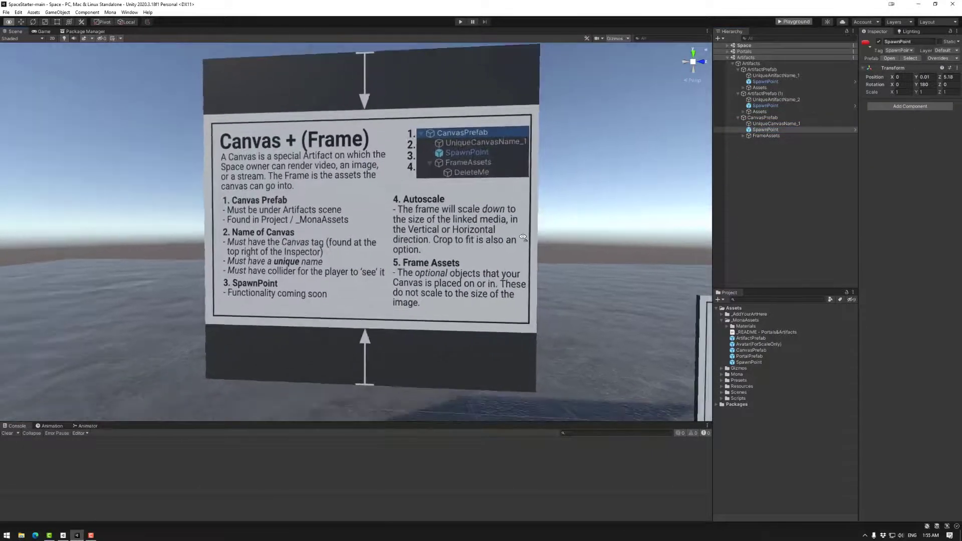
Step: Expand FrameAssets under CanvasPrefab and inspect its DesignMeOrRemoveMe child
{"action": "left_click", "coordinate": [767, 136]}
{"action": "key", "text": "Right"}
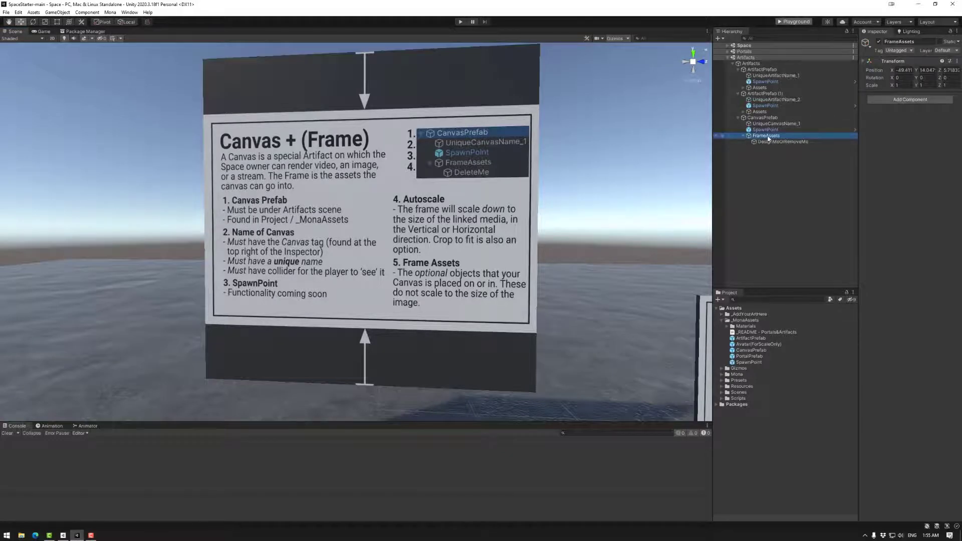
{"action": "left_click", "coordinate": [770, 142]}
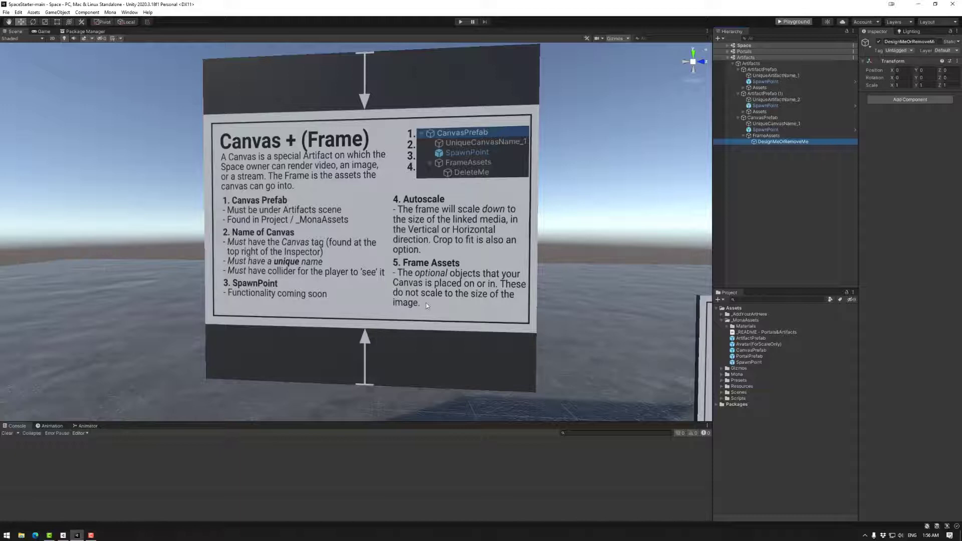
{"action": "left_click_drag", "start_coordinate": [427, 305], "coordinate": [419, 304], "text": "alt"}
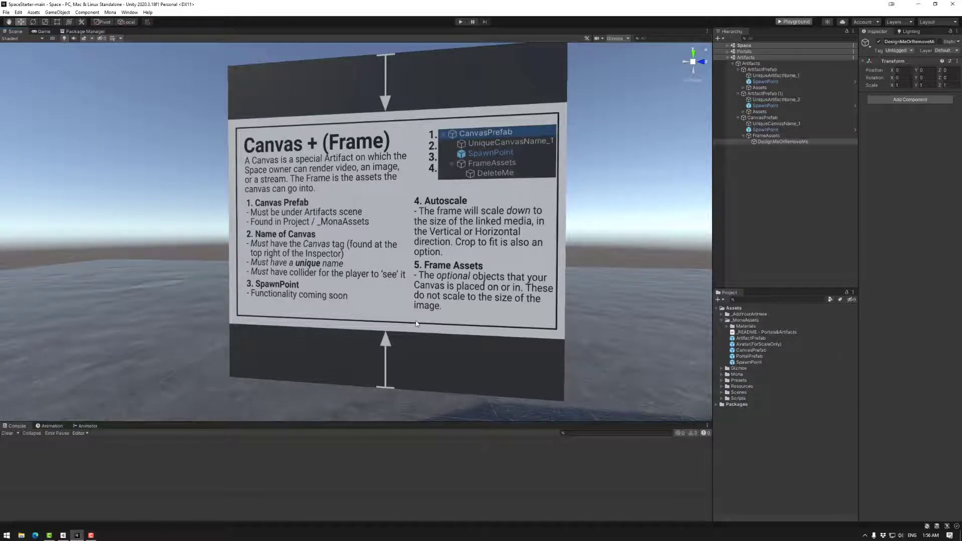
Step: Look over the Artifact sign in the scene again
{"action": "left_click_drag", "start_coordinate": [416, 324], "coordinate": [287, 306], "text": "alt"}
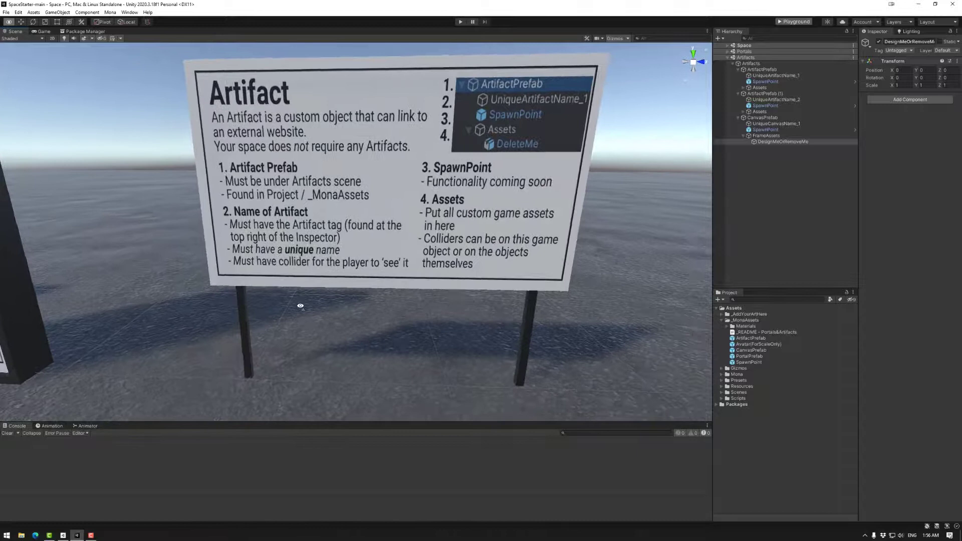
{"action": "right_click_drag", "start_coordinate": [300, 306], "coordinate": [295, 311]}
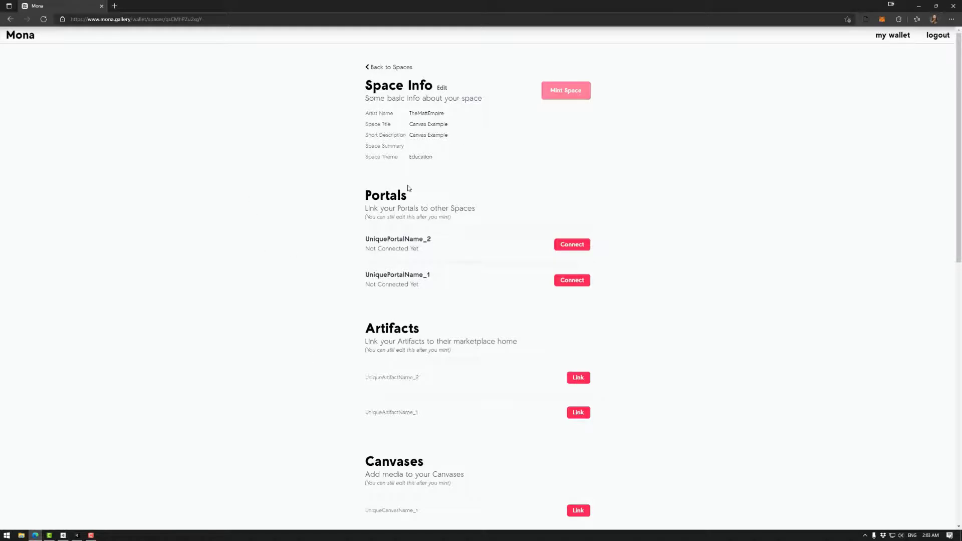
Step: On the Mona web page, open the link form for UniqueArtifactName_2 and go through its Title, Artist and Description fields
{"action": "scroll", "coordinate": [307, 423], "scroll_direction": "down", "scroll_amount": 2}
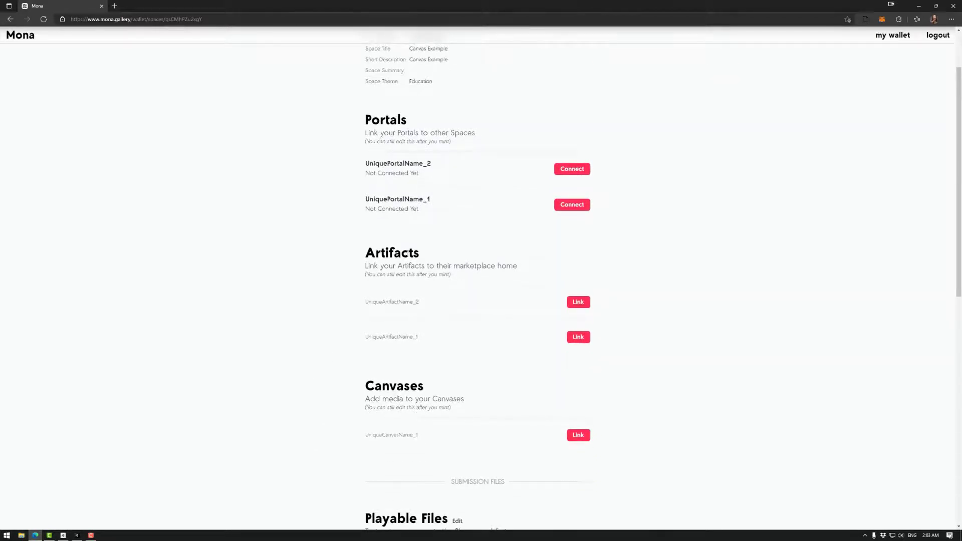
{"action": "left_click", "coordinate": [577, 302]}
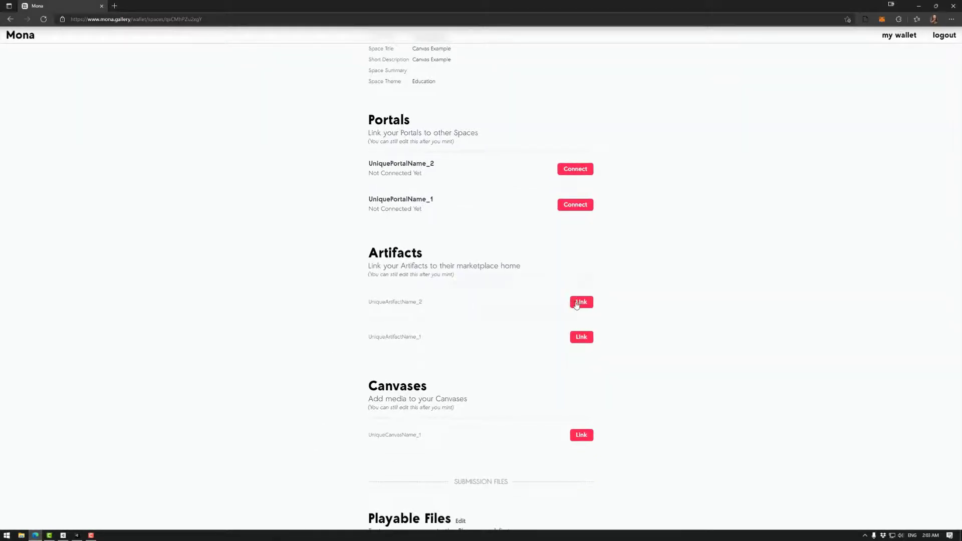
{"action": "left_click", "coordinate": [387, 98]}
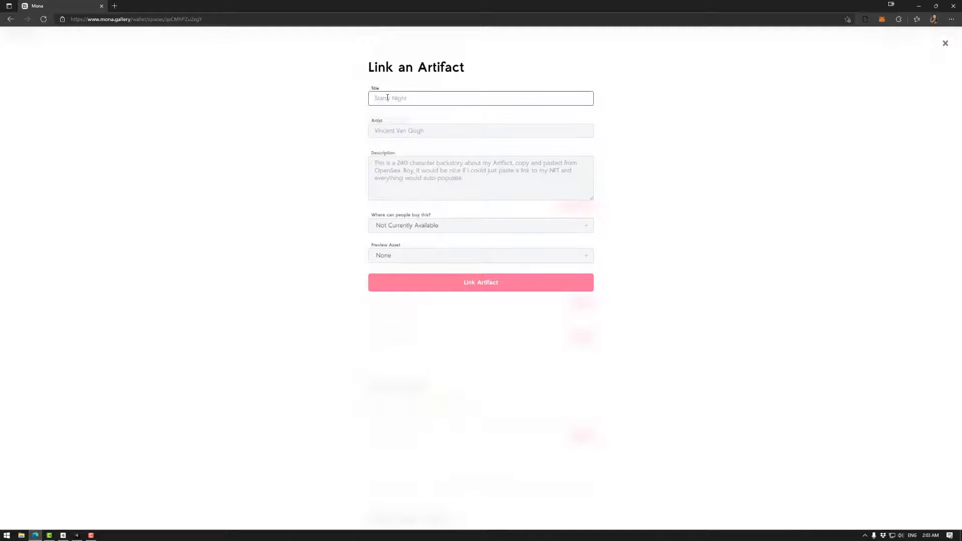
{"action": "left_click", "coordinate": [396, 130]}
{"action": "left_click", "coordinate": [391, 174]}
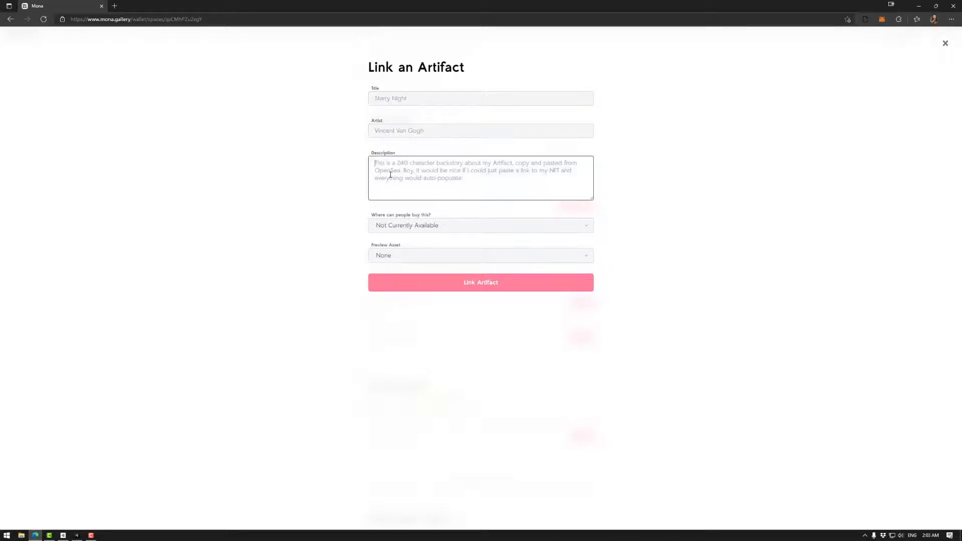
{"action": "left_click", "coordinate": [436, 228]}
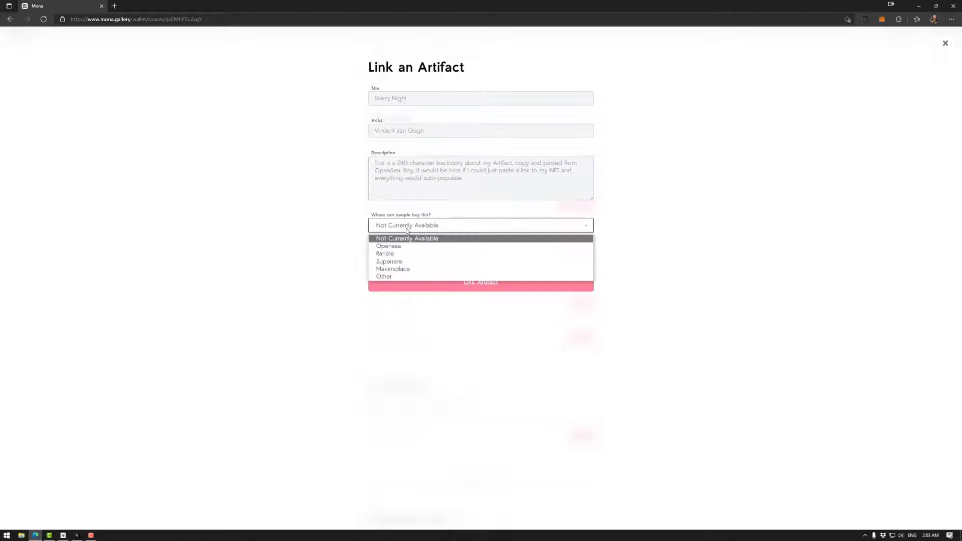
{"action": "left_click", "coordinate": [399, 277]}
{"action": "left_click", "coordinate": [399, 250]}
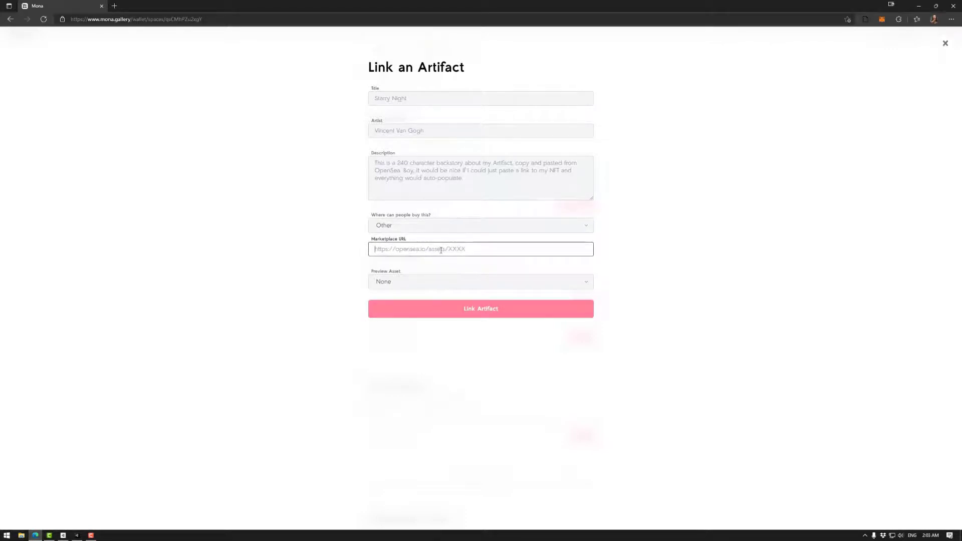
{"action": "type", "text": "http"}
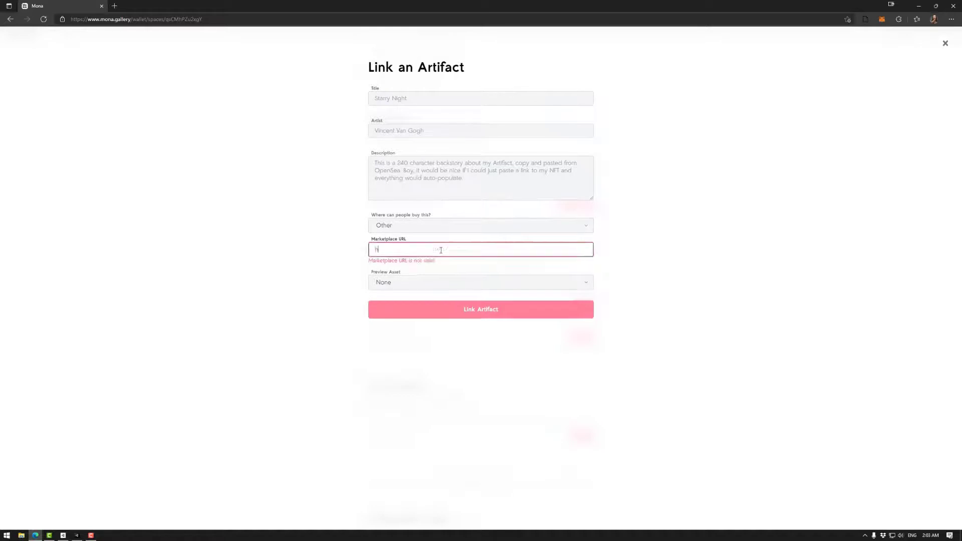
{"action": "key", "text": "BackSpace"}
{"action": "key", "text": "BackSpace"}
{"action": "key", "text": "BackSpace"}
{"action": "key", "text": "BackSpace"}
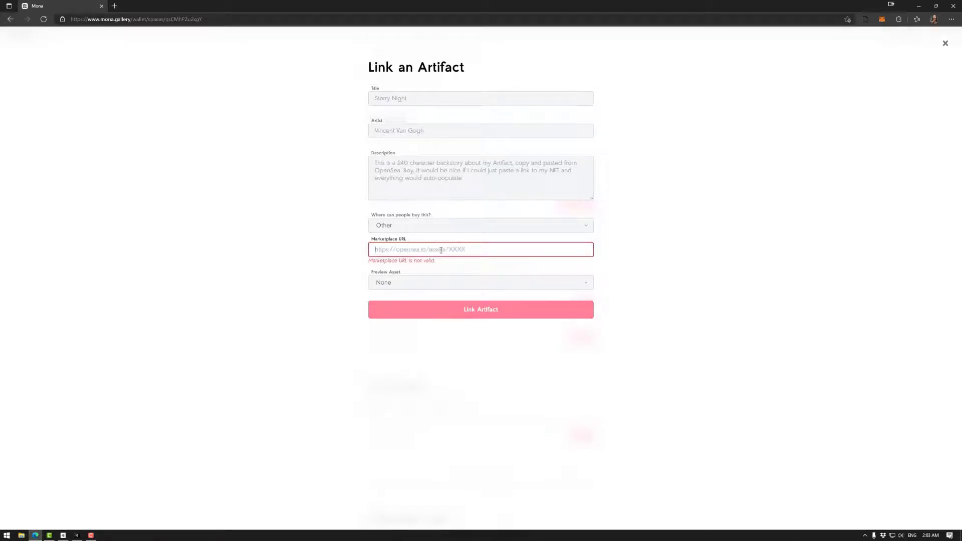
{"action": "type", "text": "mona.gallery"}
{"action": "key", "text": "Home"}
{"action": "type", "text": "http://"}
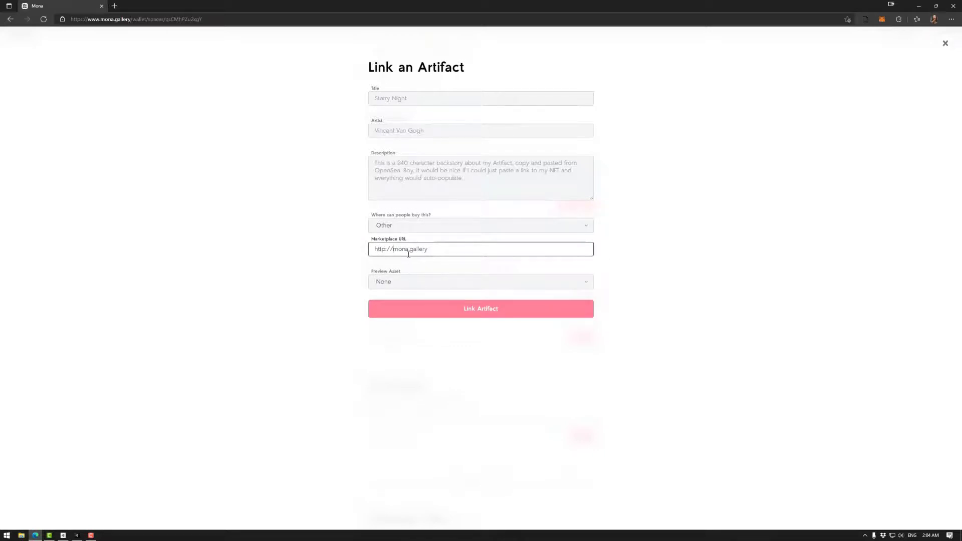
Step: Set the artifact's Preview Asset to Image/GIF and close the form without linking
{"action": "left_click", "coordinate": [415, 280]}
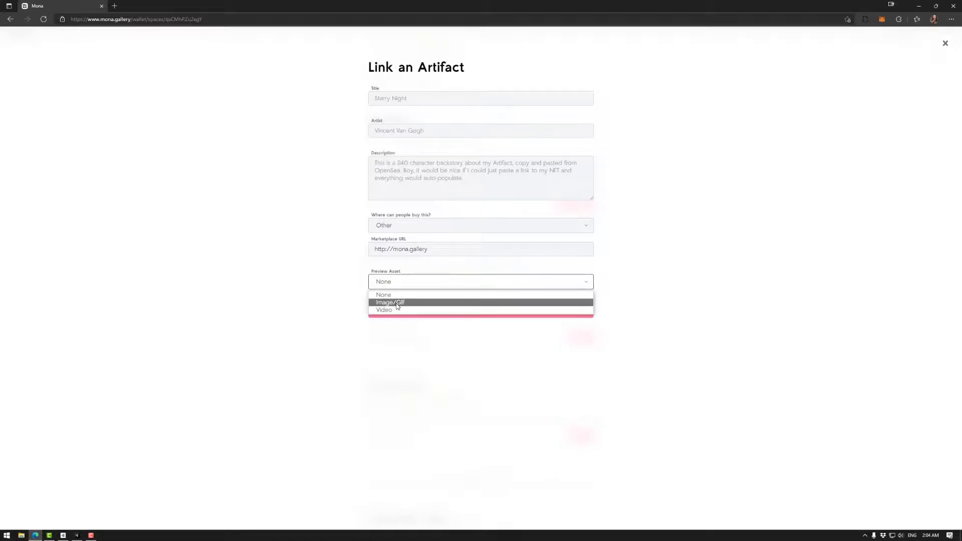
{"action": "left_click", "coordinate": [396, 303]}
{"action": "left_click", "coordinate": [414, 307]}
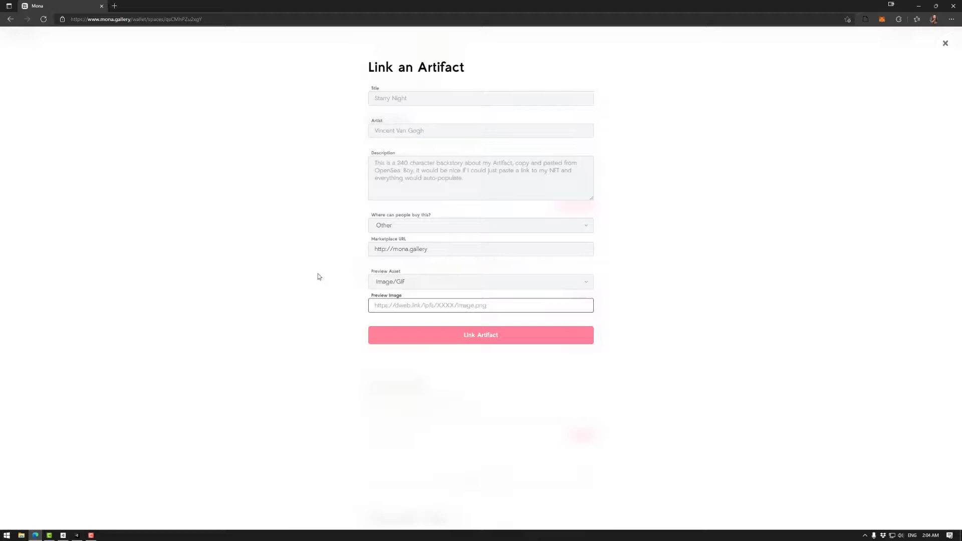
{"action": "left_click", "coordinate": [945, 43]}
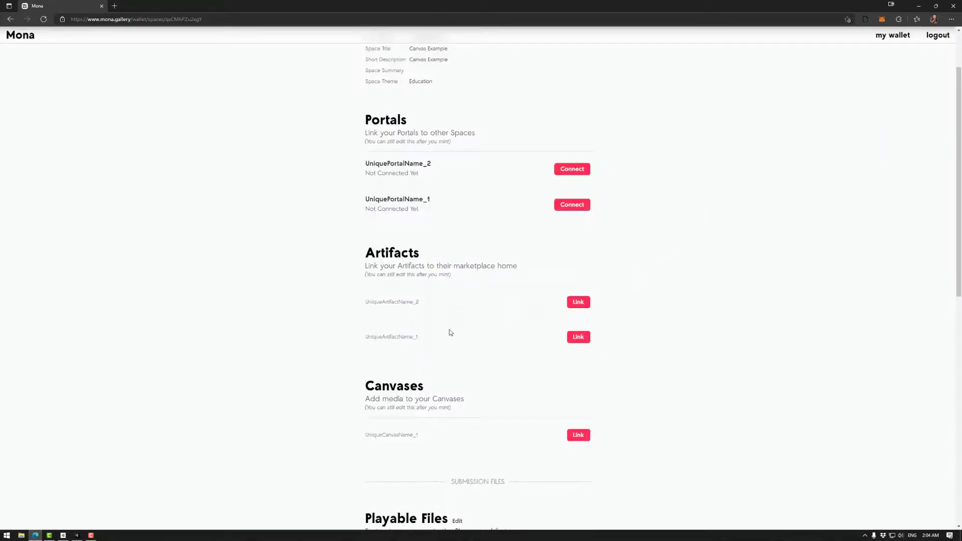
Step: Open the link form for UniqueCanvasName_1 and go through its Title, Artist and Description fields
{"action": "scroll", "coordinate": [401, 346], "scroll_direction": "down", "scroll_amount": 1}
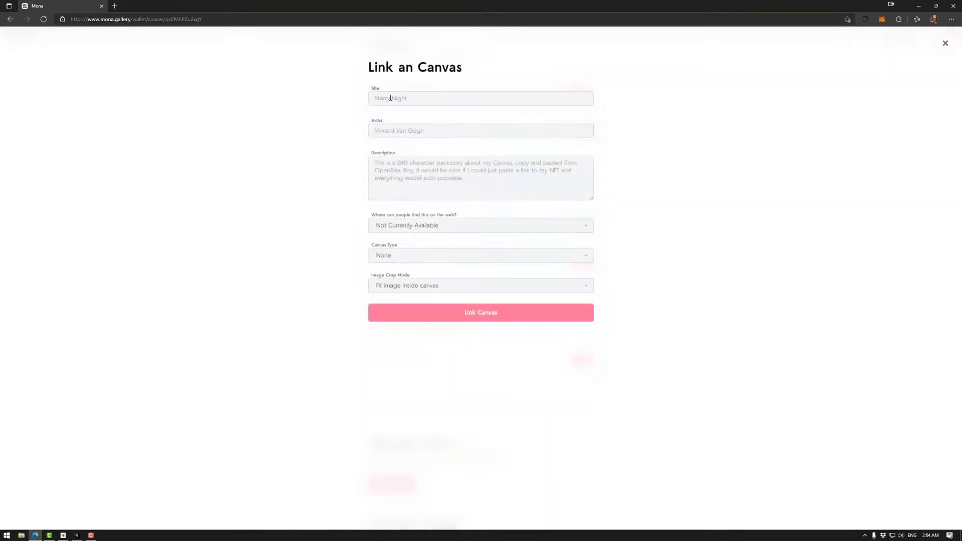
{"action": "left_click", "coordinate": [390, 97]}
{"action": "left_click", "coordinate": [388, 131]}
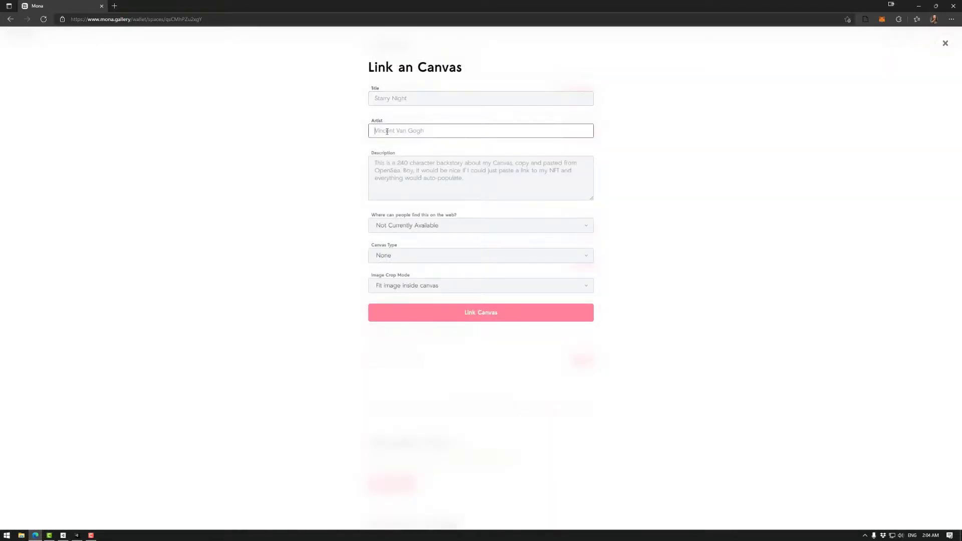
{"action": "left_click", "coordinate": [416, 182]}
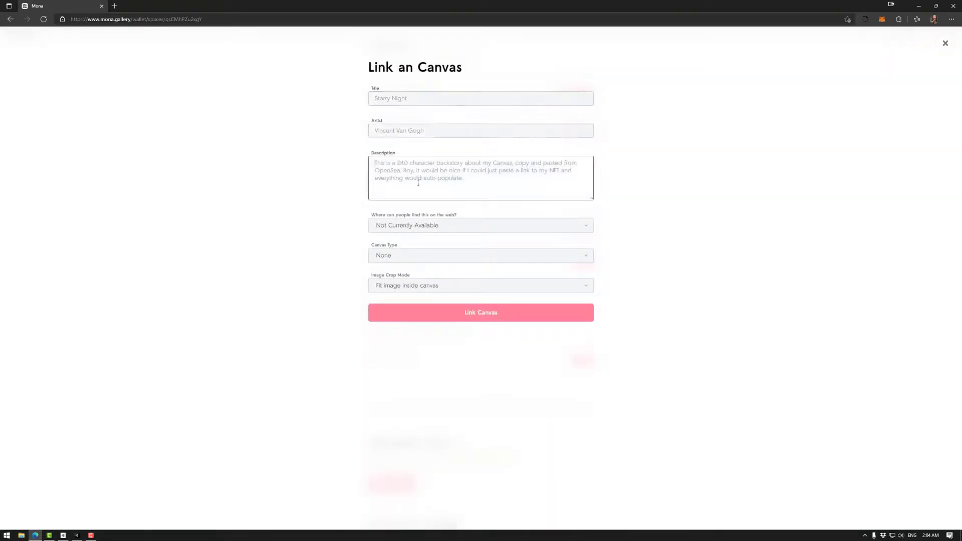
Step: Set where people can find the canvas on the web to Other and activate its External URL field
{"action": "left_click", "coordinate": [397, 226]}
{"action": "left_click", "coordinate": [389, 276]}
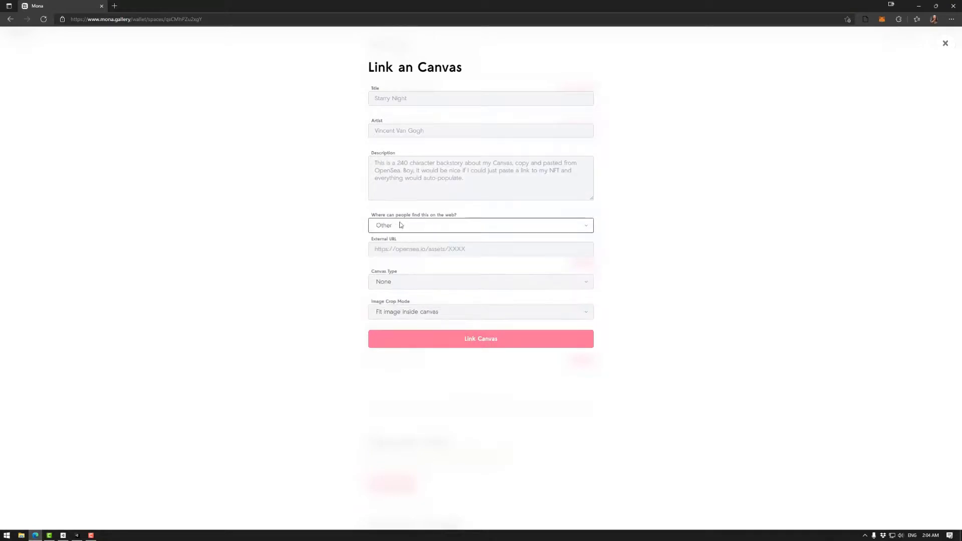
{"action": "left_click", "coordinate": [388, 248]}
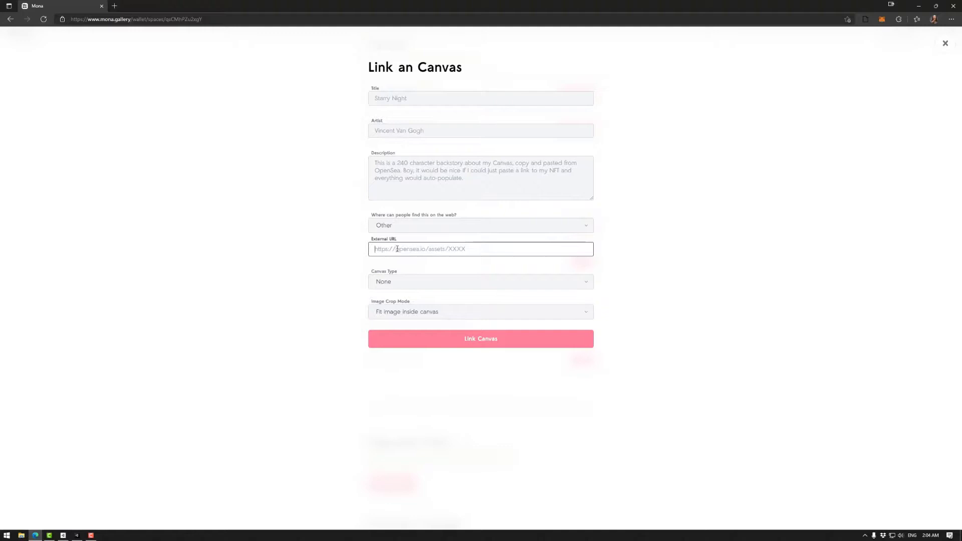
Step: Set the Canvas Type to Image and review the available Image Crop Mode options
{"action": "left_click", "coordinate": [393, 282]}
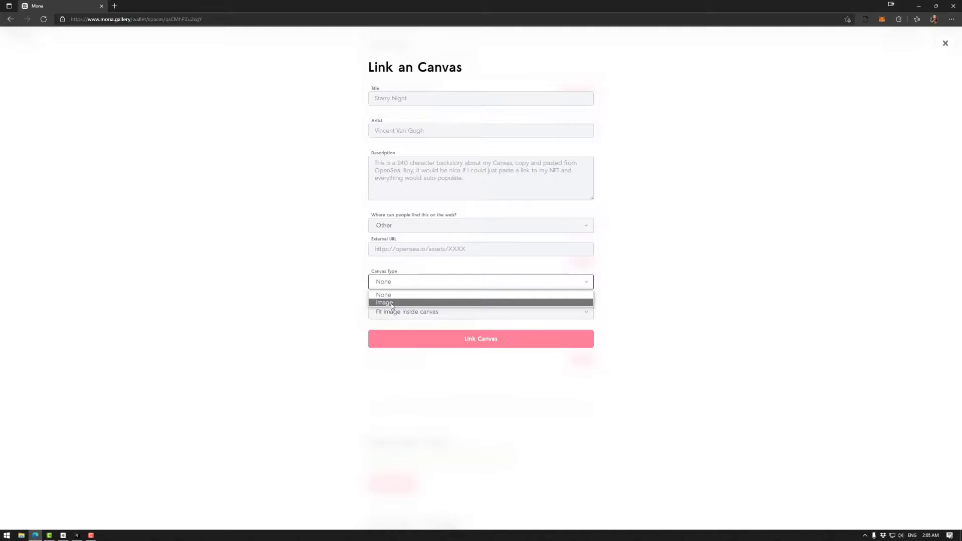
{"action": "left_click", "coordinate": [391, 303]}
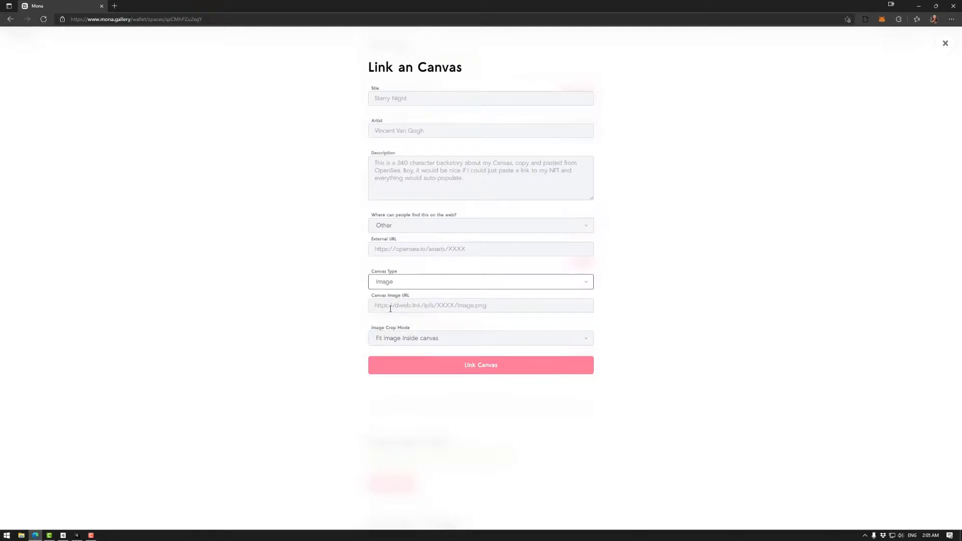
{"action": "left_click", "coordinate": [394, 305]}
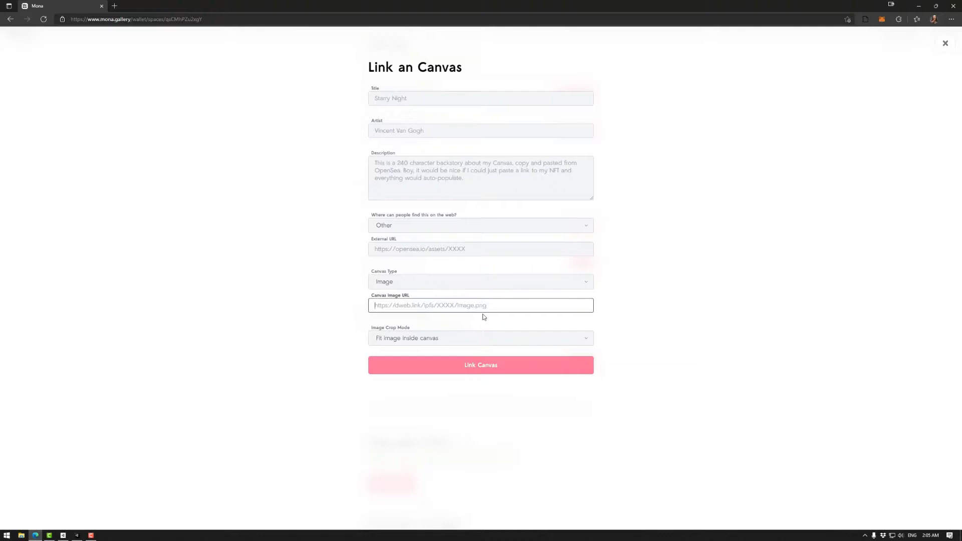
{"action": "left_click", "coordinate": [411, 338]}
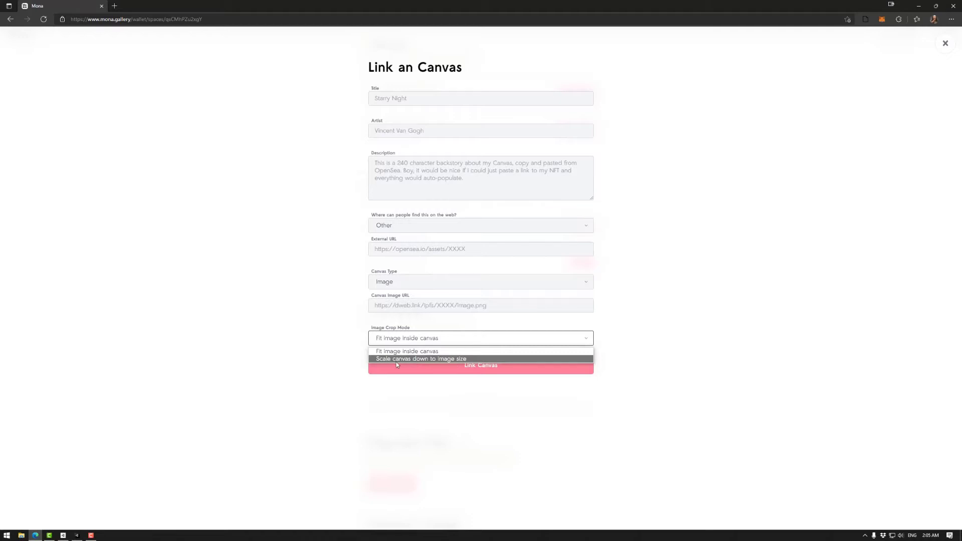
{"action": "left_click", "coordinate": [761, 317]}
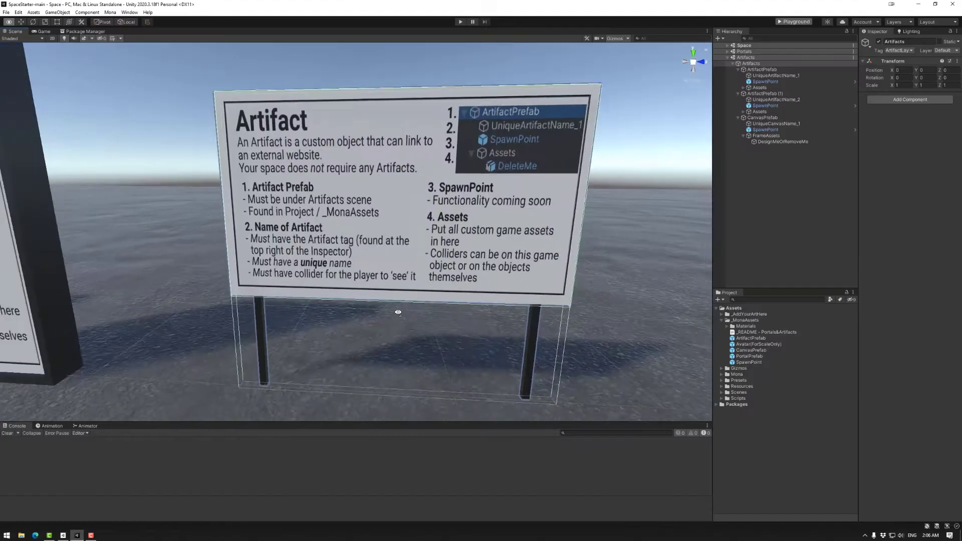
Step: Switch back to Unity and view the Canvas sign in the scene
{"action": "right_click_drag", "start_coordinate": [397, 317], "coordinate": [365, 291]}
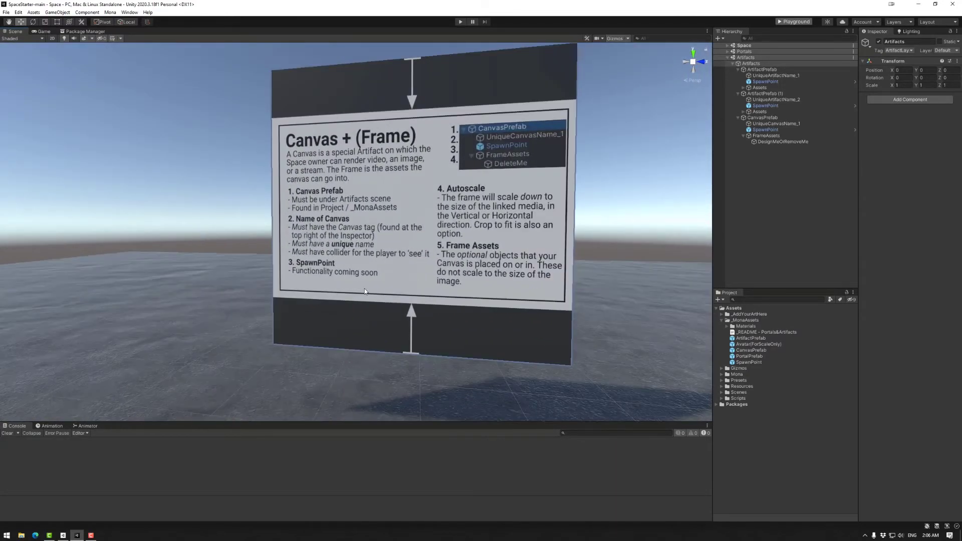